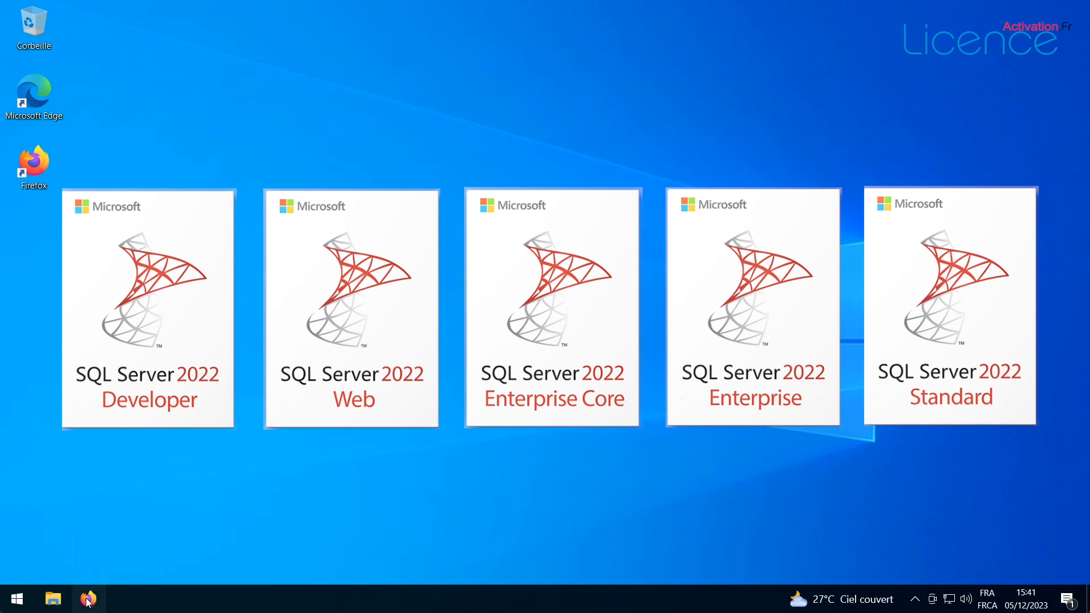
Step: Search in Firefox for "sql server 2022 evaluation" and open the Microsoft Evaluation Center download page, declining its translation
left_click(88, 600)
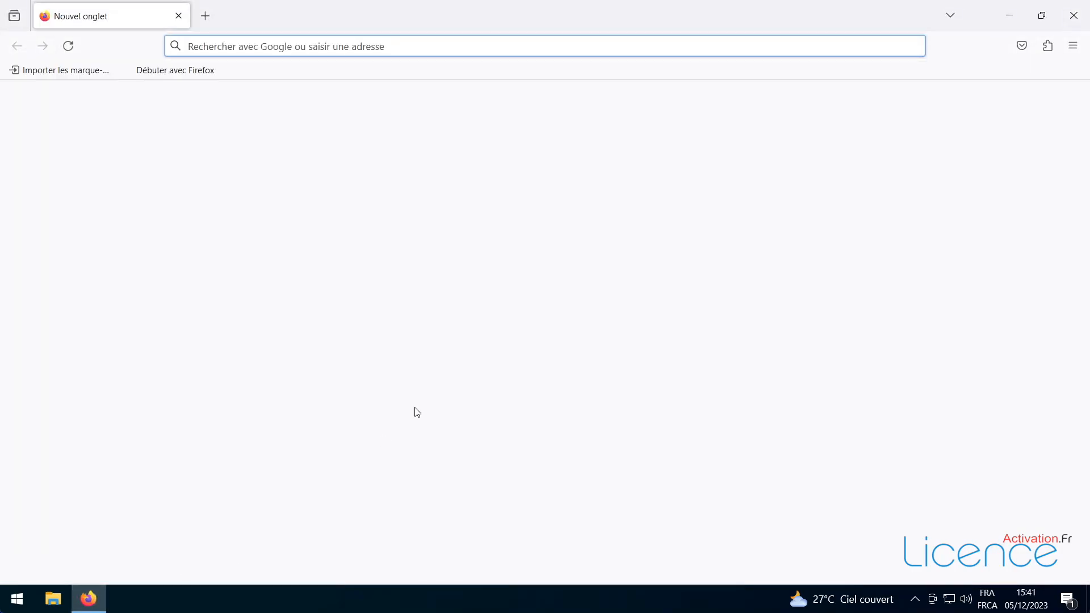
left_click(251, 45)
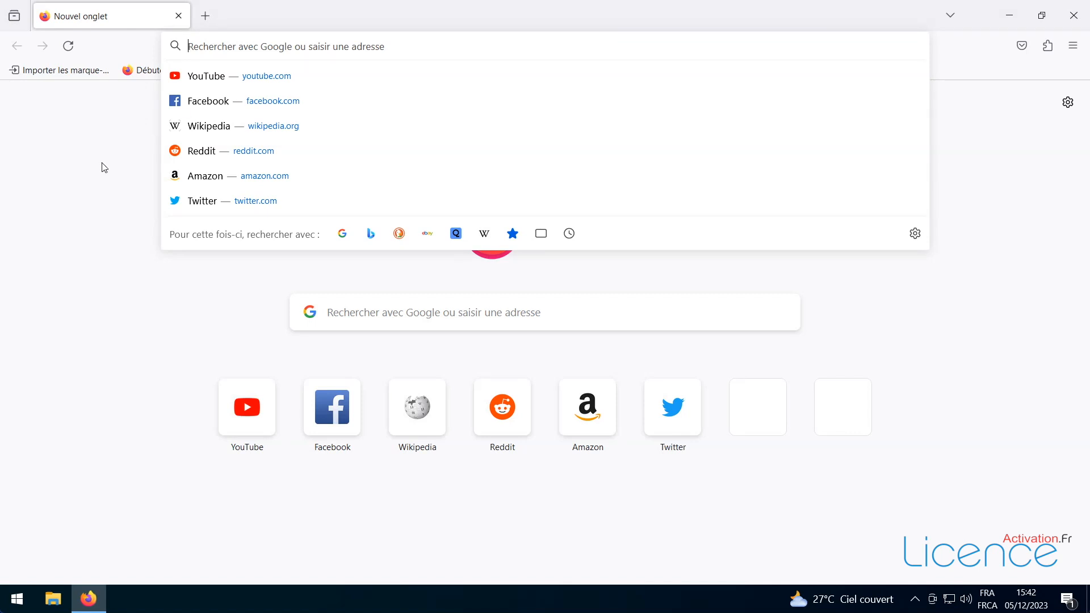
type("sql server 2022")
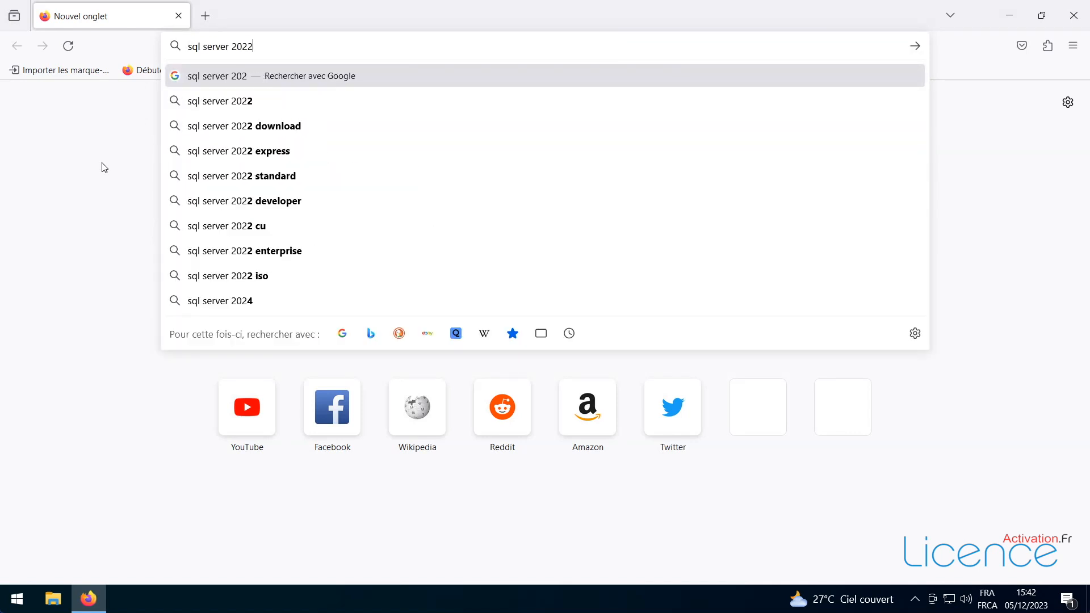
type(" evaluation")
key("Return")
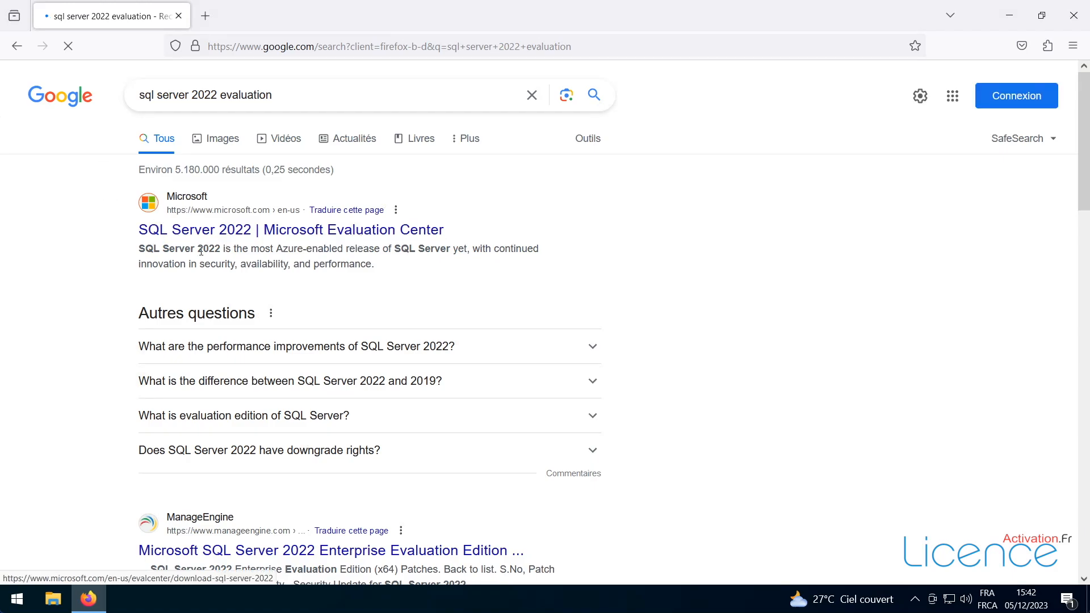
left_click(271, 234)
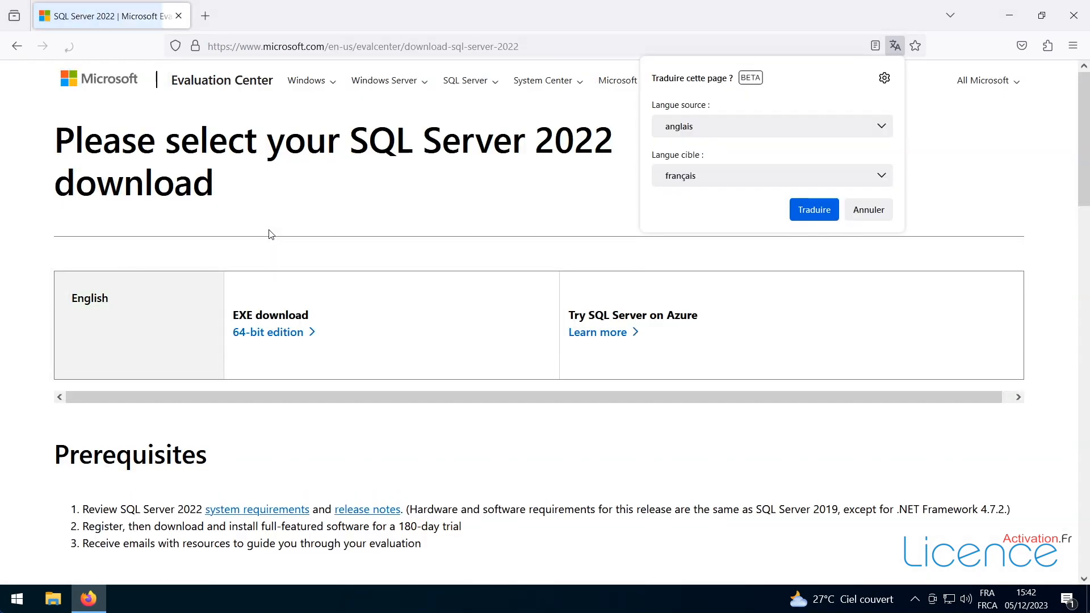
left_click(876, 209)
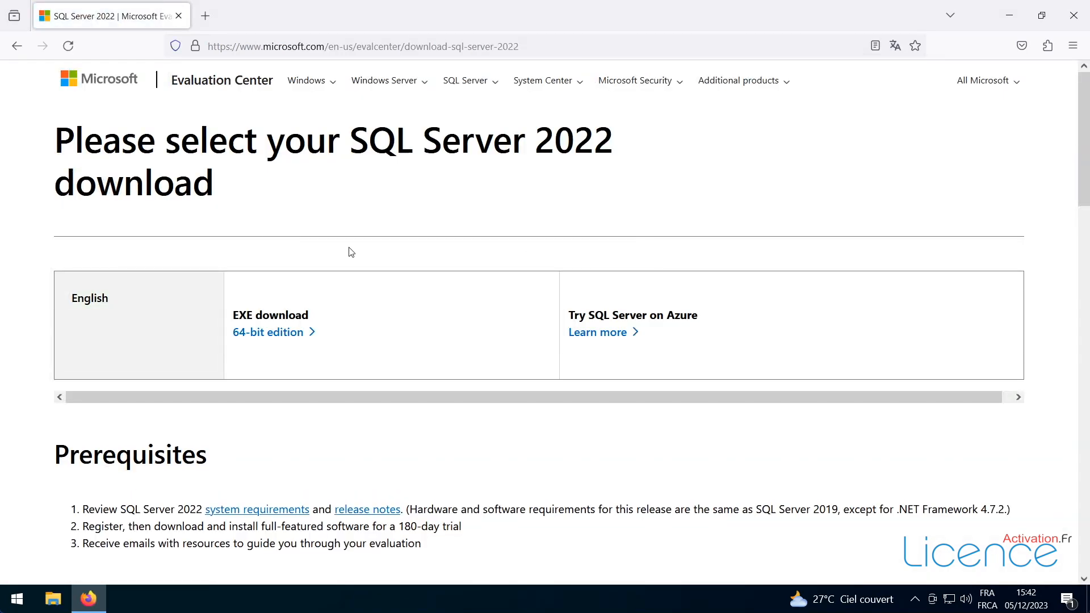
Step: Load the French version of the download page by replacing en-us with fr-fr in its address
left_click(354, 47)
left_click(355, 46)
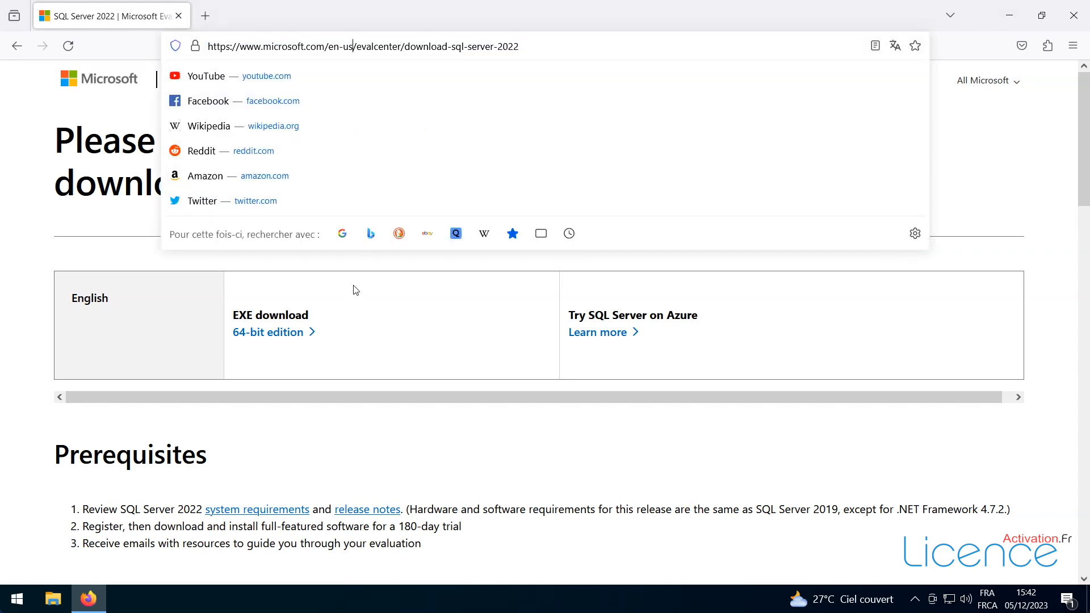
key("BackSpace")
key("BackSpace")
key("BackSpace")
key("BackSpace")
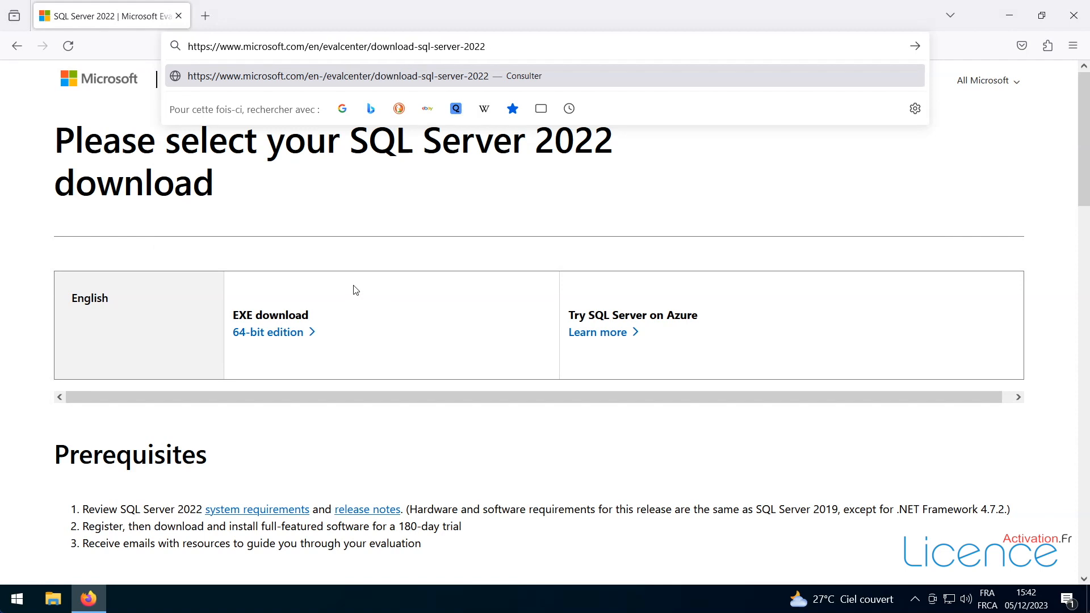
key("BackSpace")
type("fr-fr")
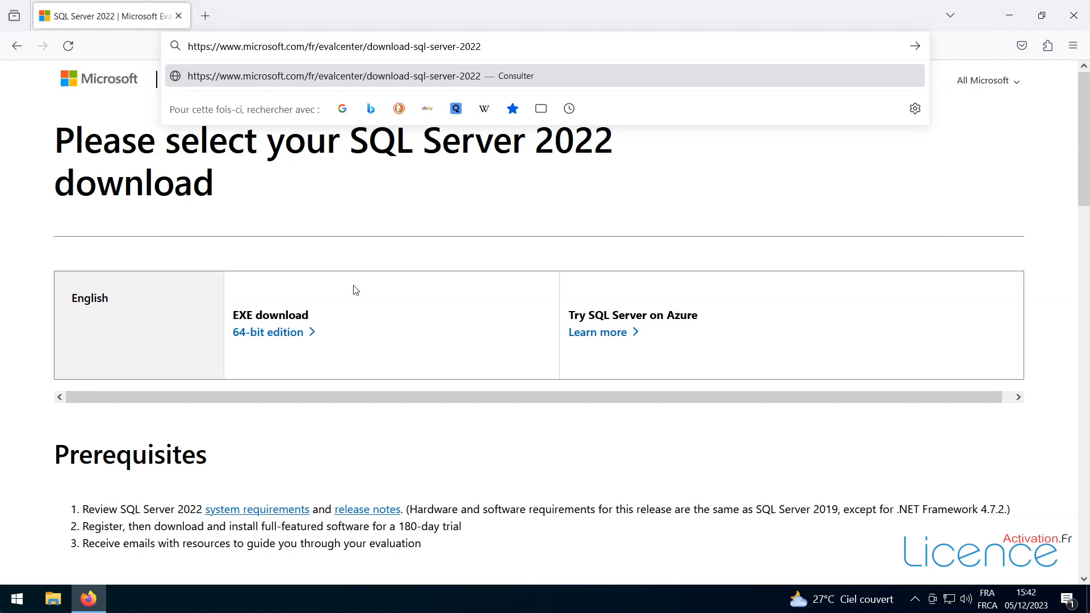
key("Return")
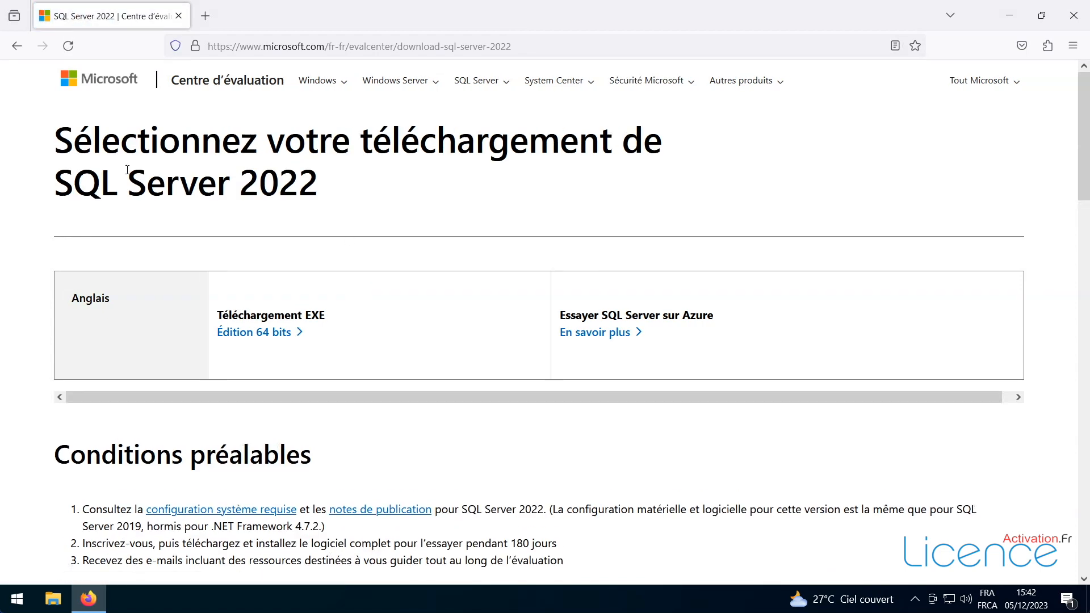
Step: Download the 64-bit SQL Server 2022 EXE, run SQL2022-SSEI-Eval.exe from its folder and authorise it to make changes
left_click(259, 339)
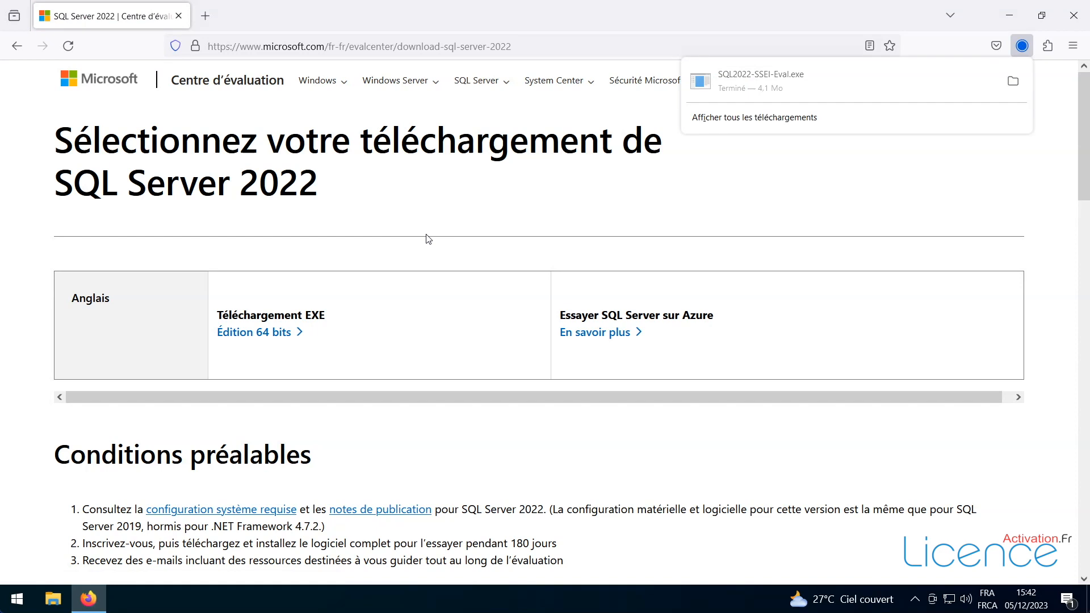
left_click(1009, 88)
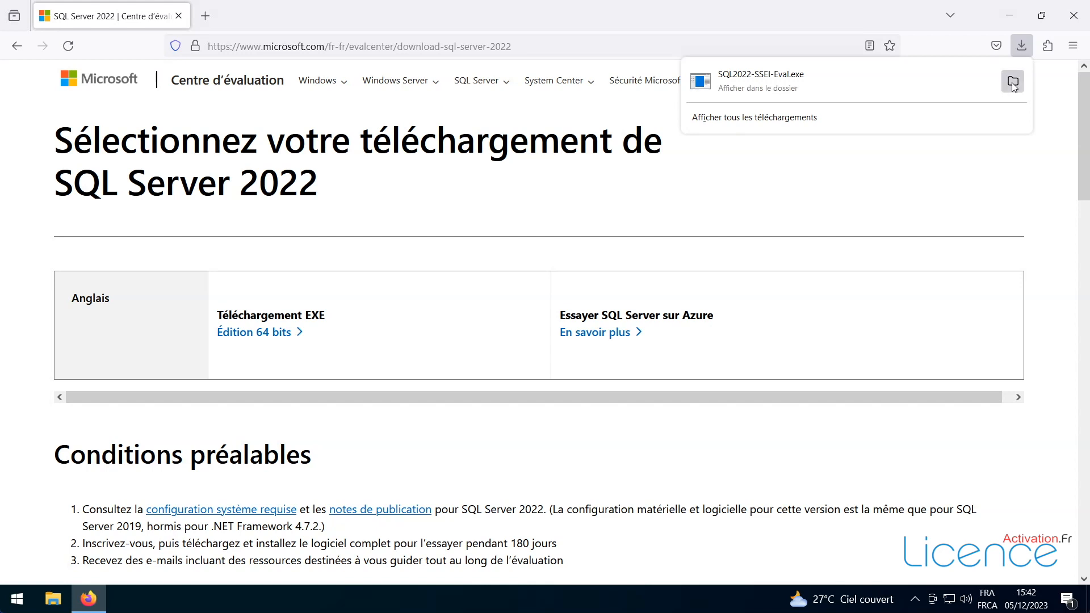
left_click(1075, 20)
double_click(761, 405)
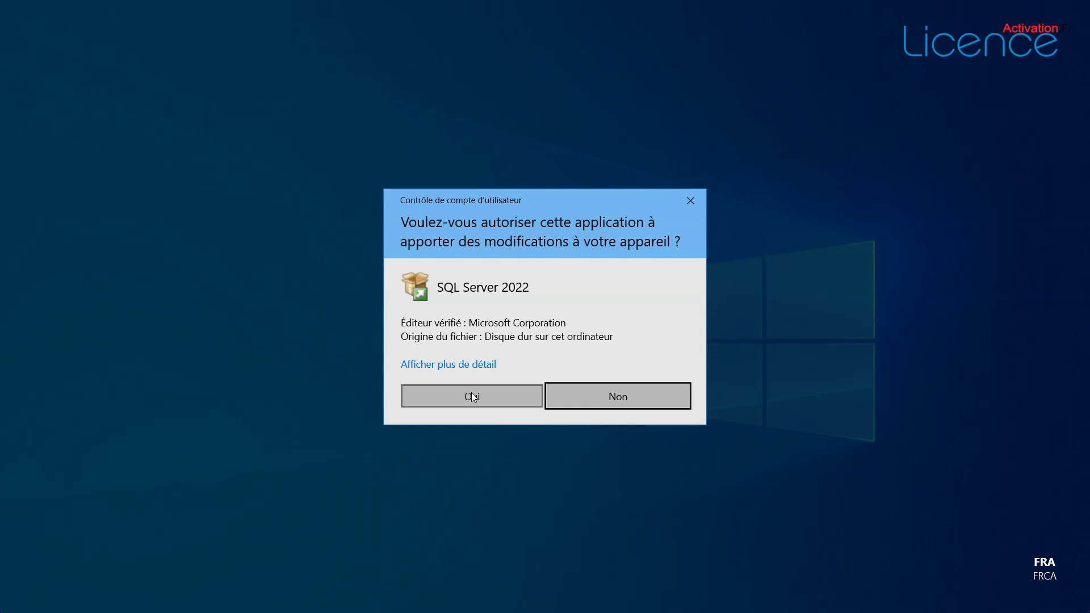
left_click(471, 396)
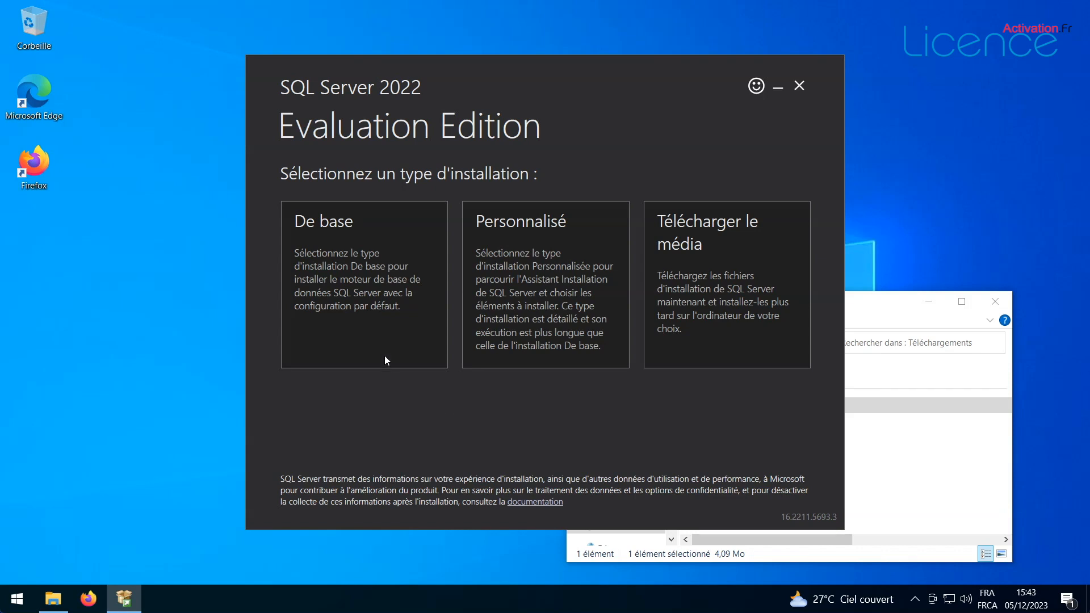
Step: Install SQL Server 2022 Evaluation with the De base type, accepting the licence terms and the default installation location
left_click(359, 278)
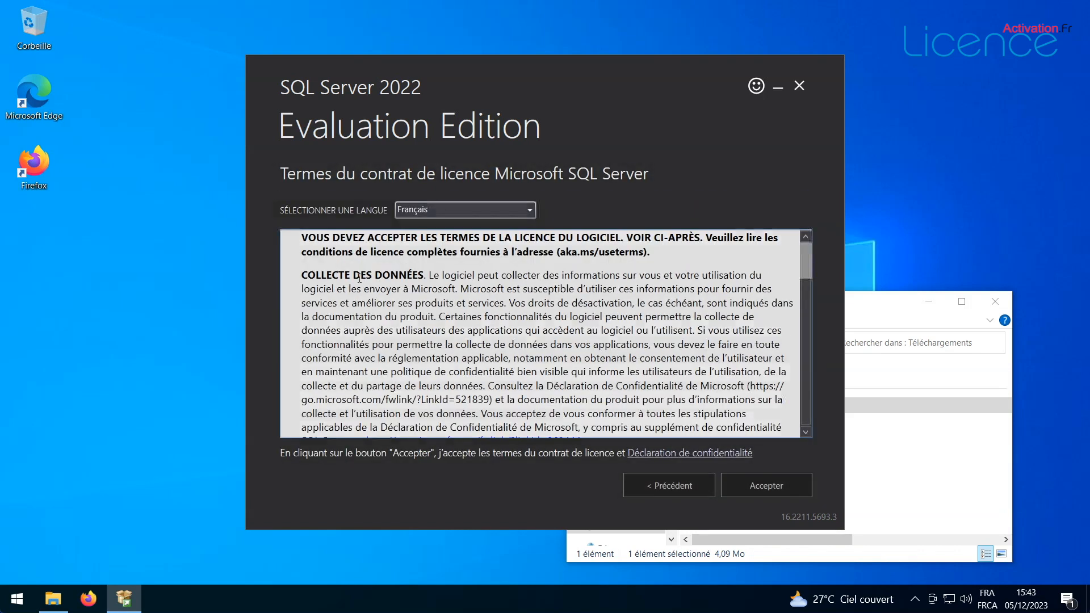
left_click(756, 494)
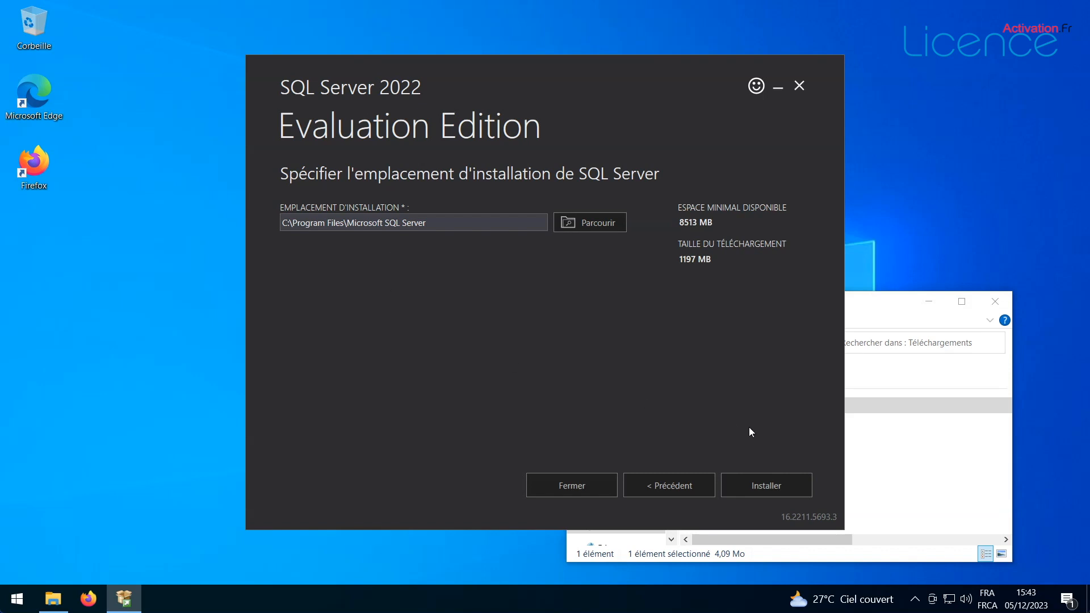
left_click(762, 485)
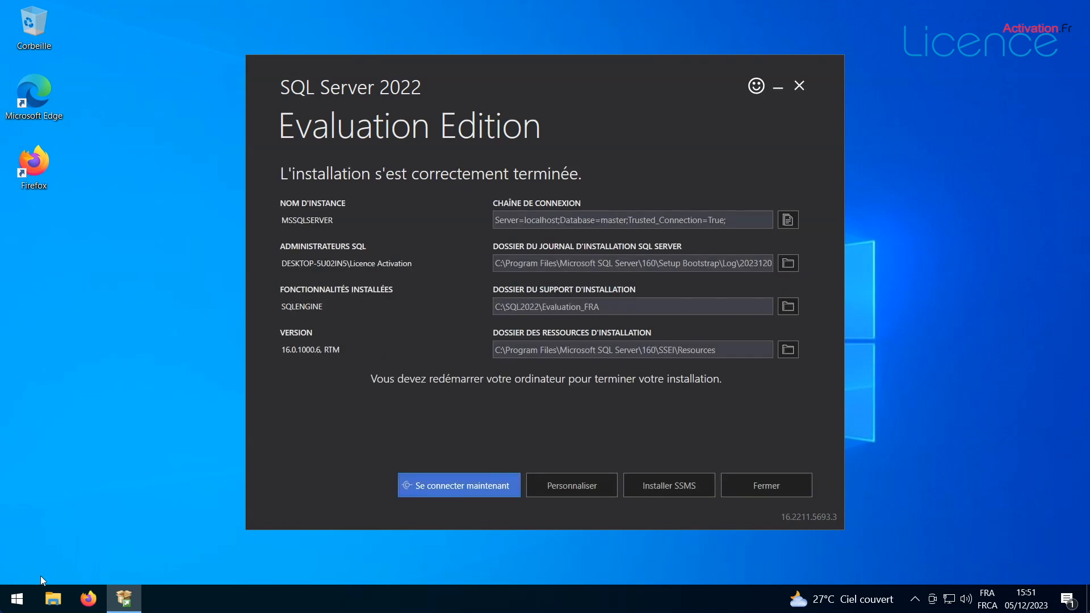
Step: Restart the computer and sign back in to Windows with the account password
left_click(19, 599)
left_click(17, 567)
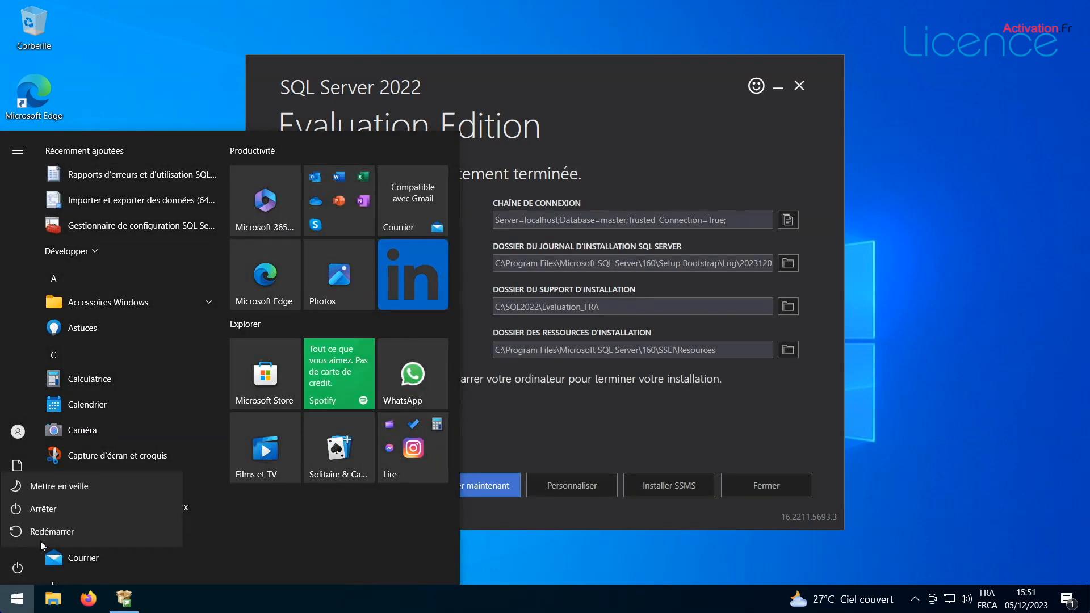
left_click(47, 536)
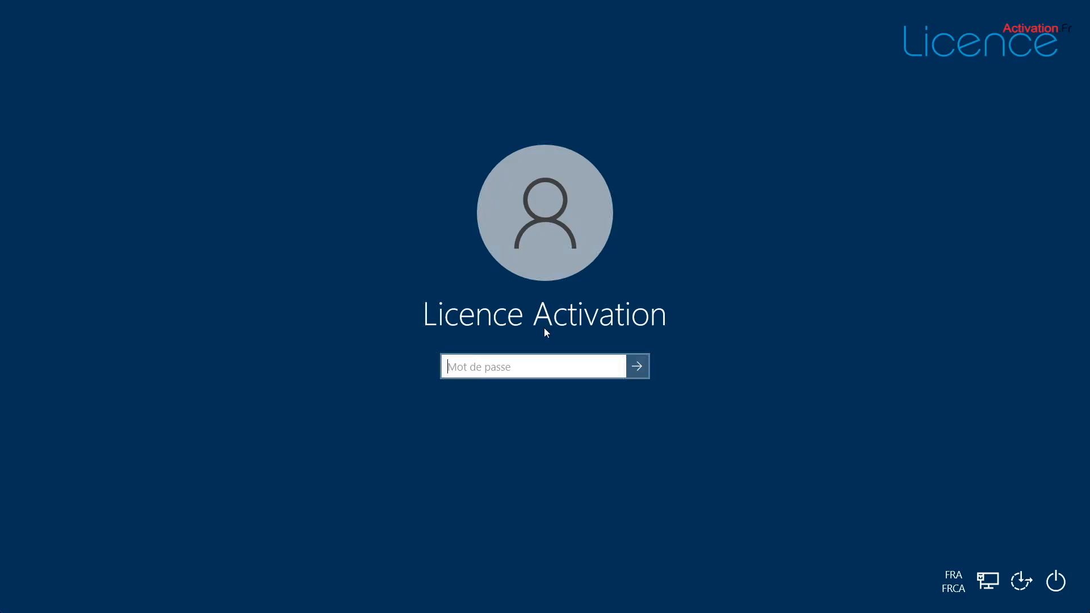
type("****")
key("Return")
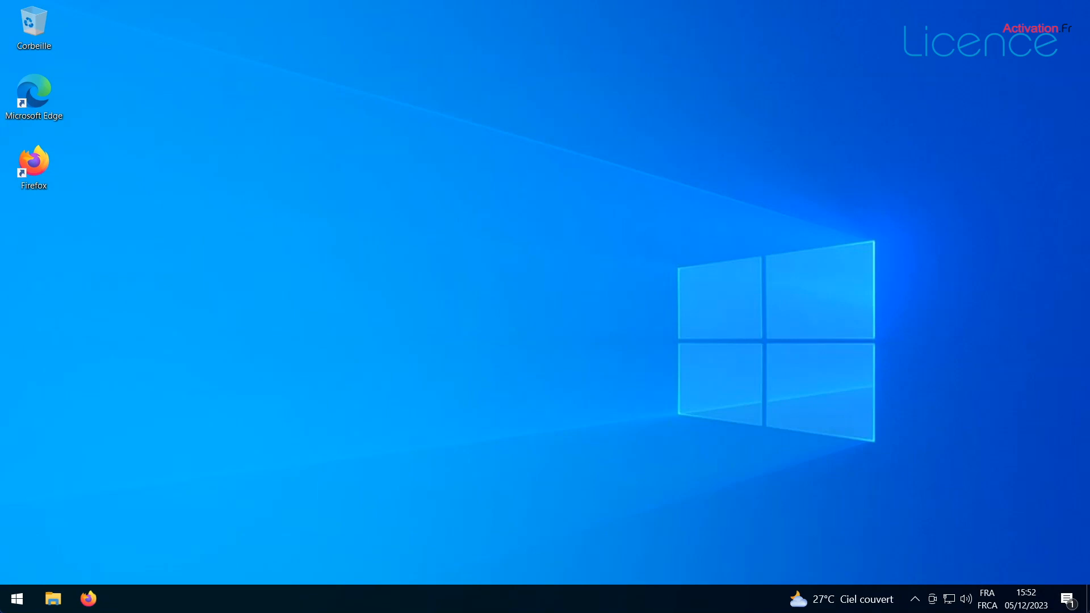
Step: Find and open Centre d'installation SQL Server 2022, then start the Mettre à niveau l'édition wizard from the maintenance options
left_click(17, 599)
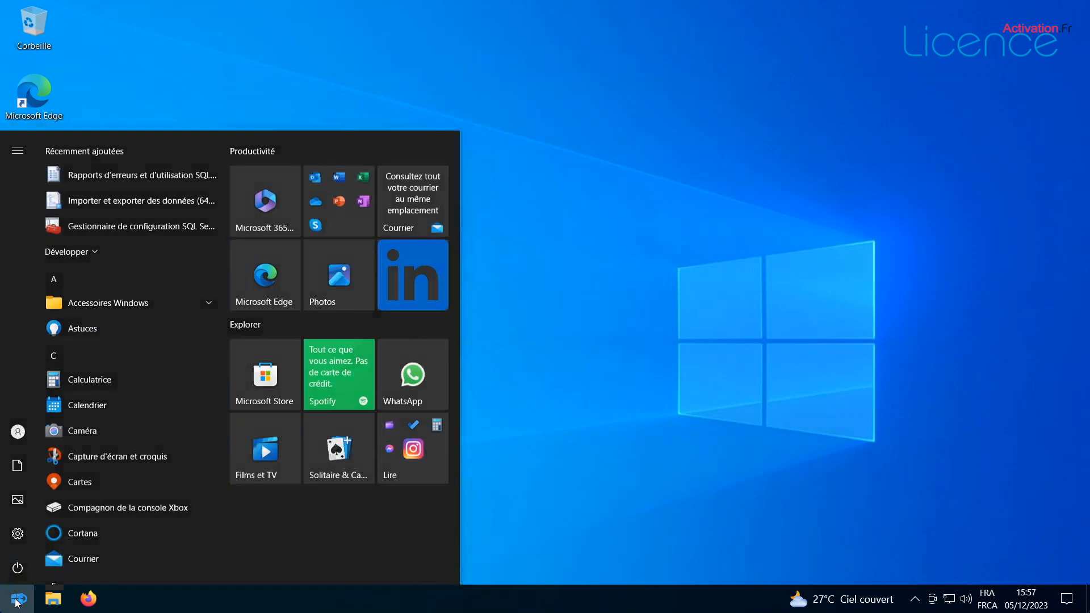
type("sql")
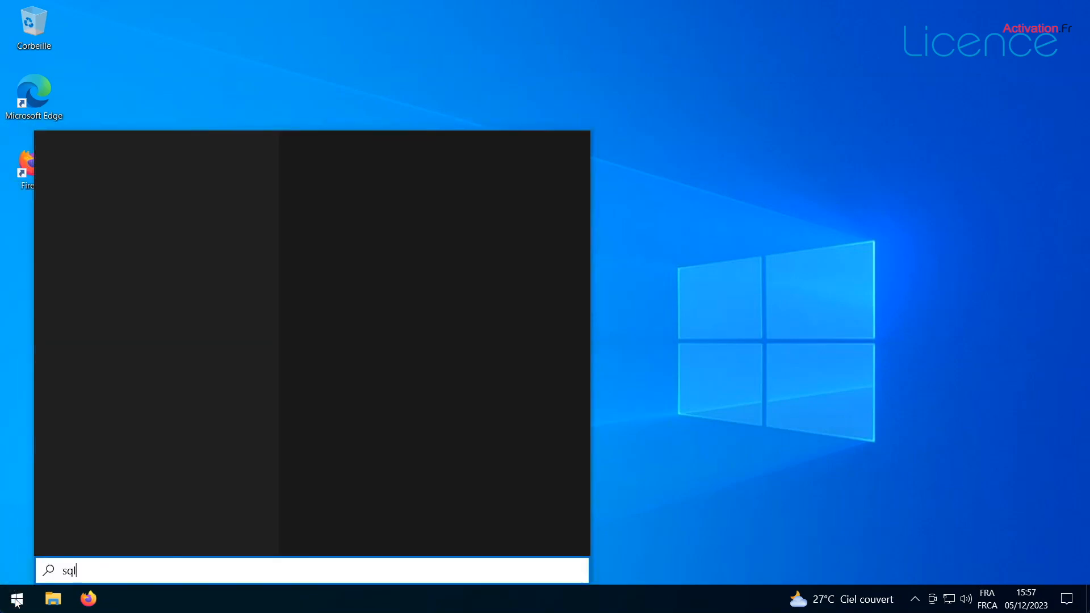
type(" server")
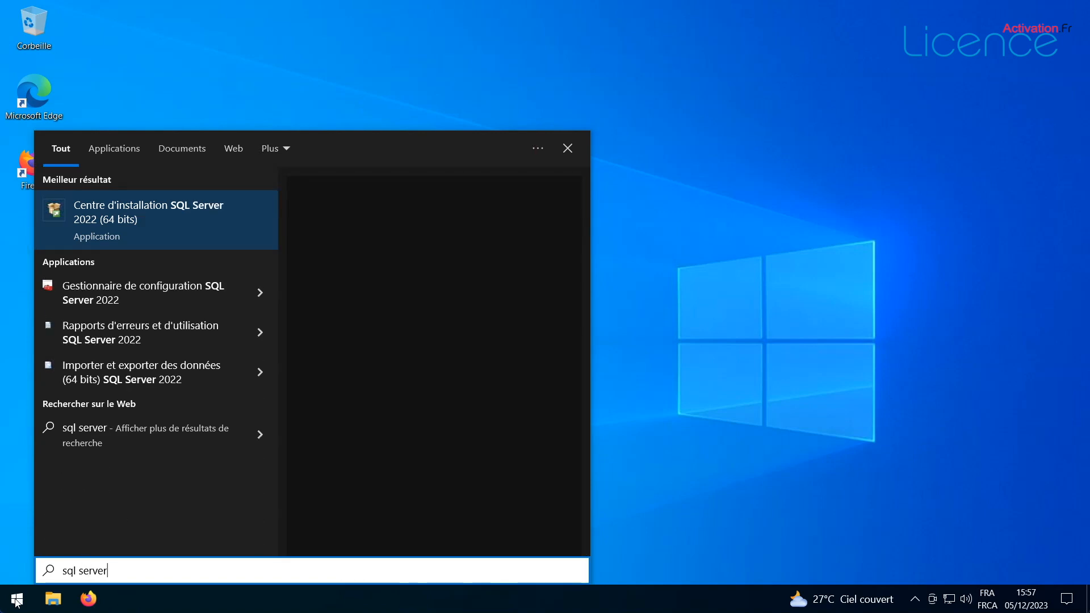
type(" 2022")
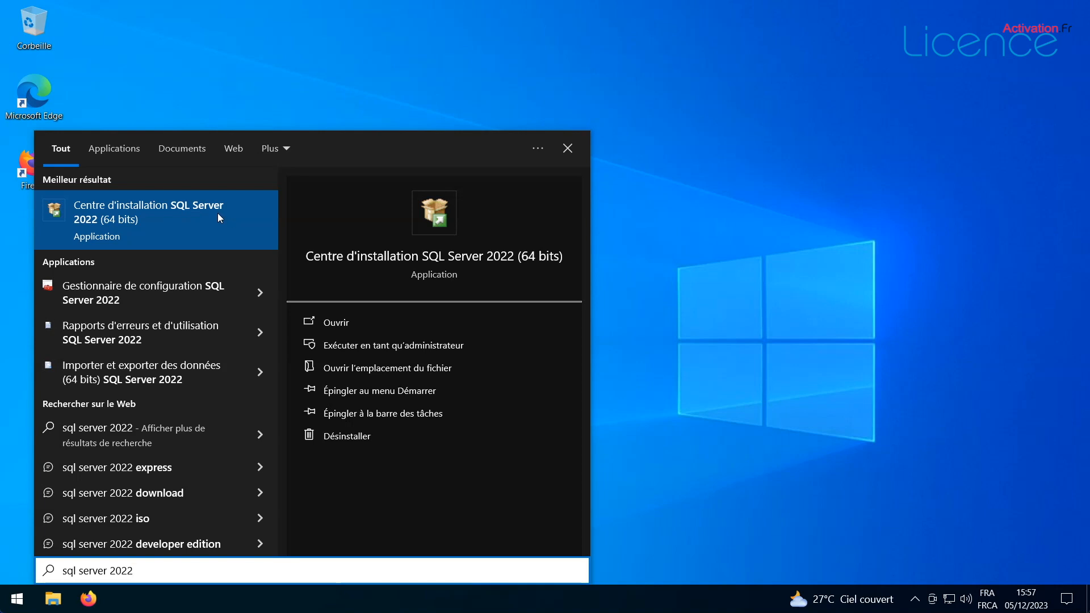
left_click(103, 208)
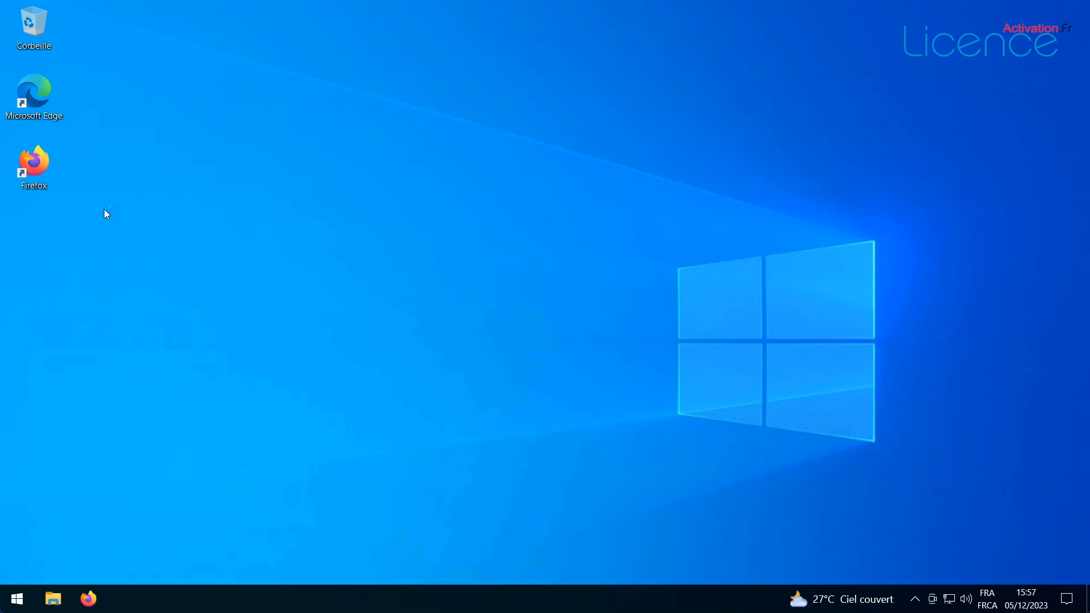
left_click(482, 400)
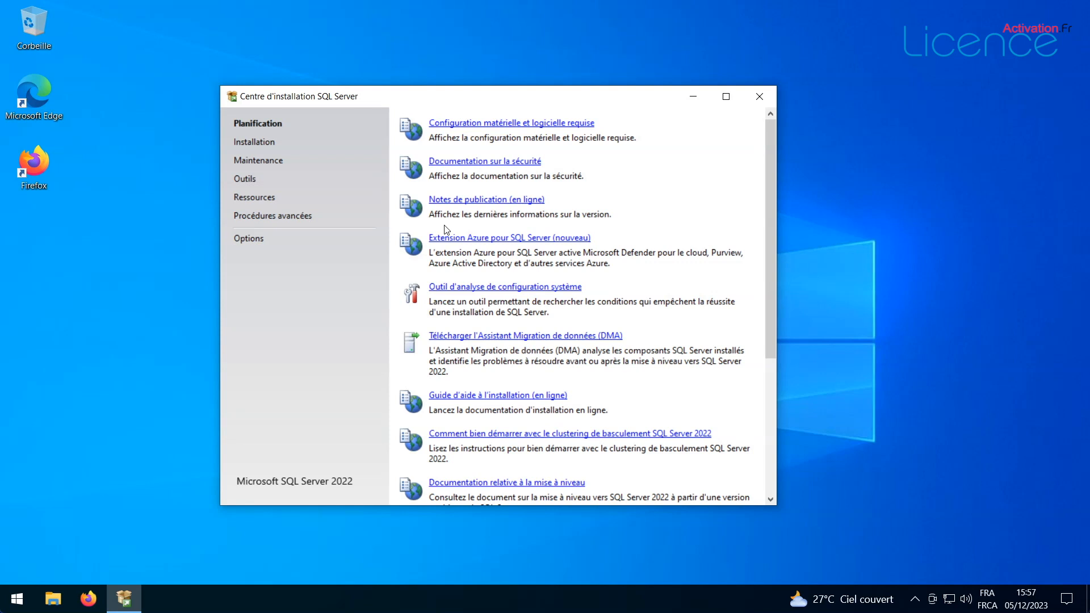
left_click(264, 163)
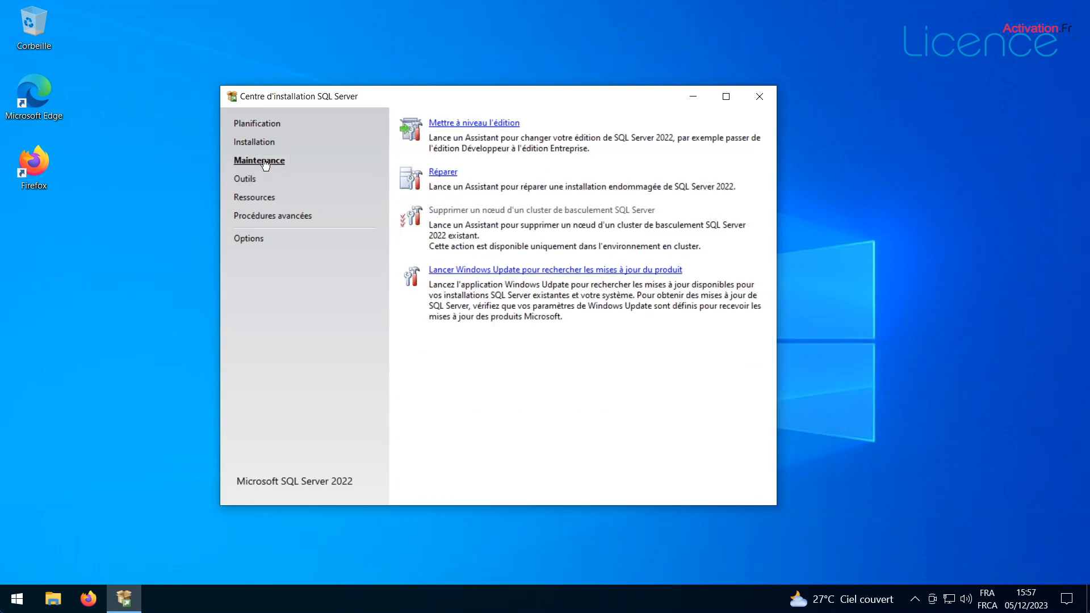
left_click(473, 123)
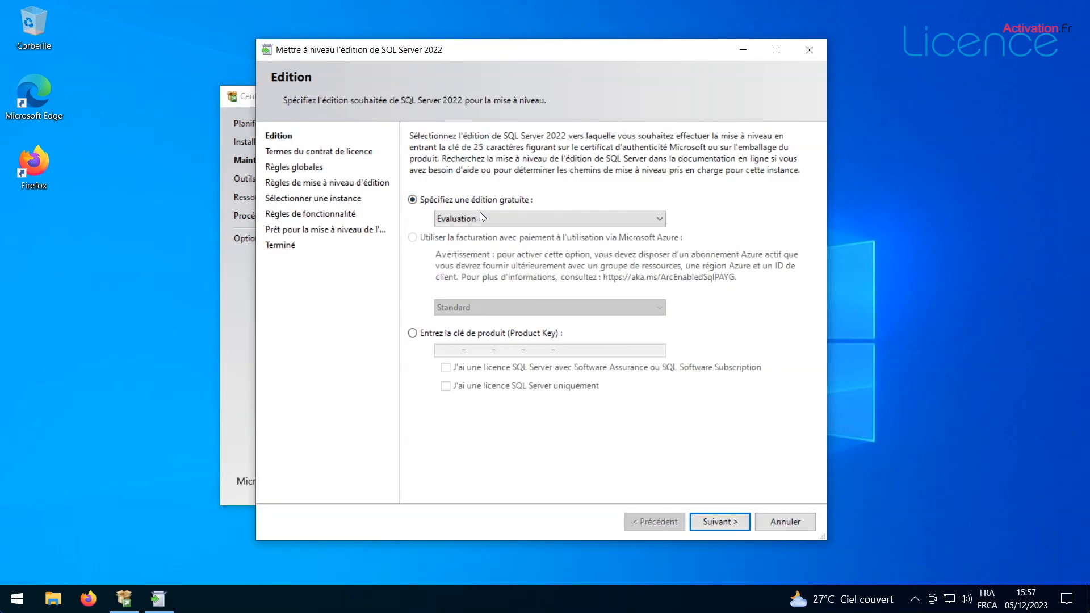
Step: Choose product key entry, enter the SQL Server product key, select the SQL Server licence only option and continue
left_click(412, 333)
left_click(447, 350)
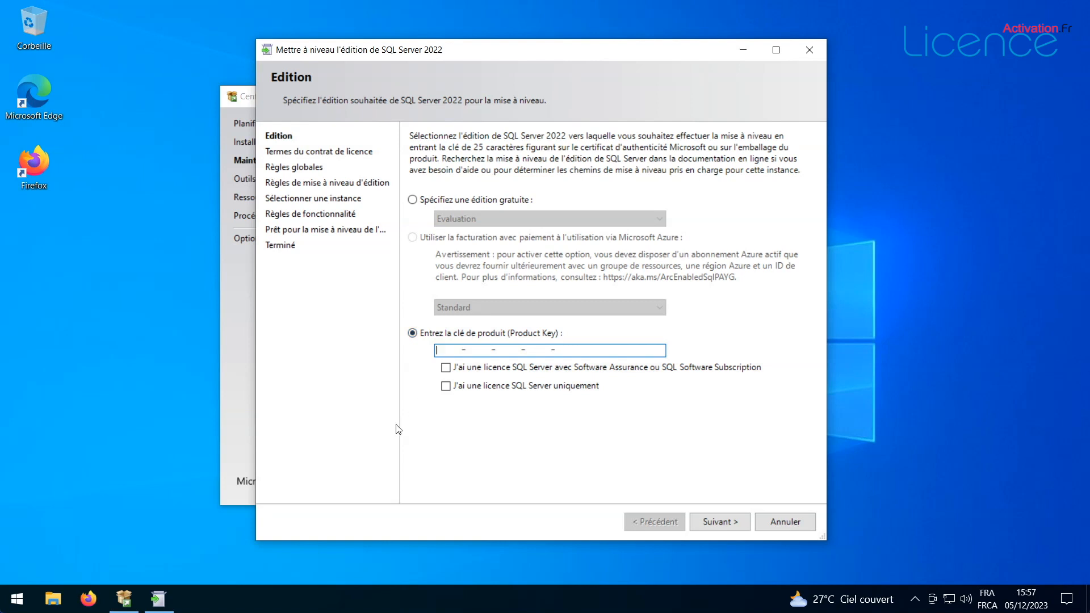
key("ctrl+v")
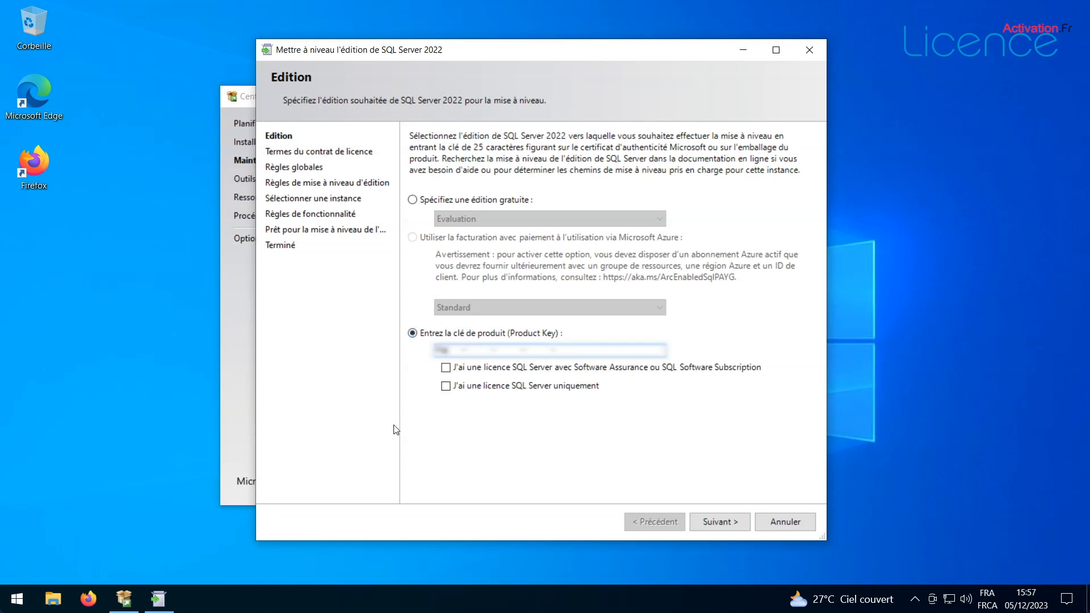
type("*********")
key("Caps_Lock")
type("******")
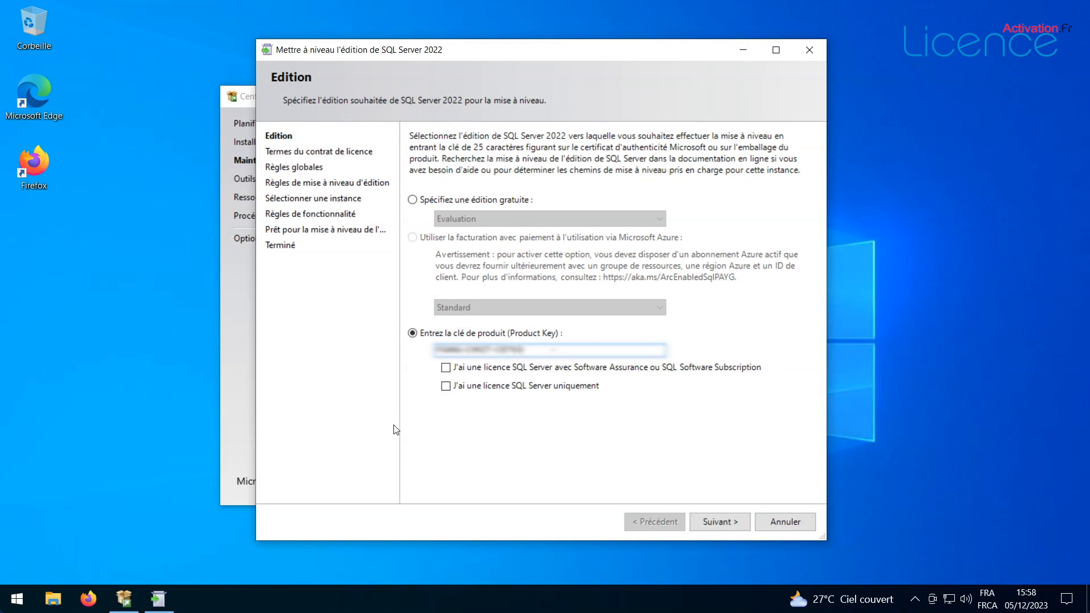
type("*************")
left_click(445, 386)
left_click(719, 522)
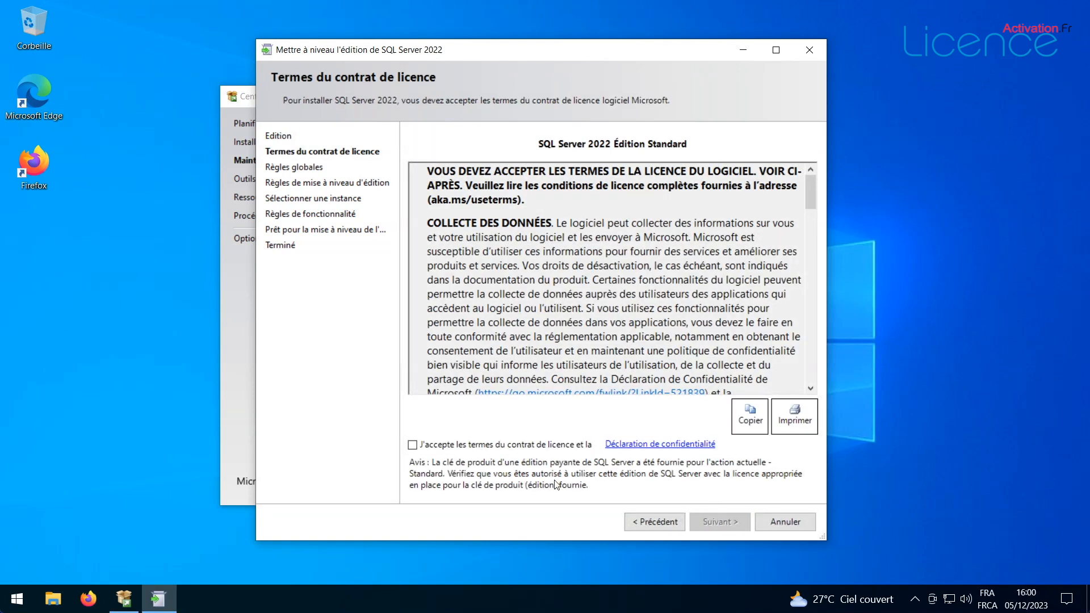
Step: Accept the licence terms for the Standard edition and proceed through the rule checks to the upgrade summary
left_click(413, 446)
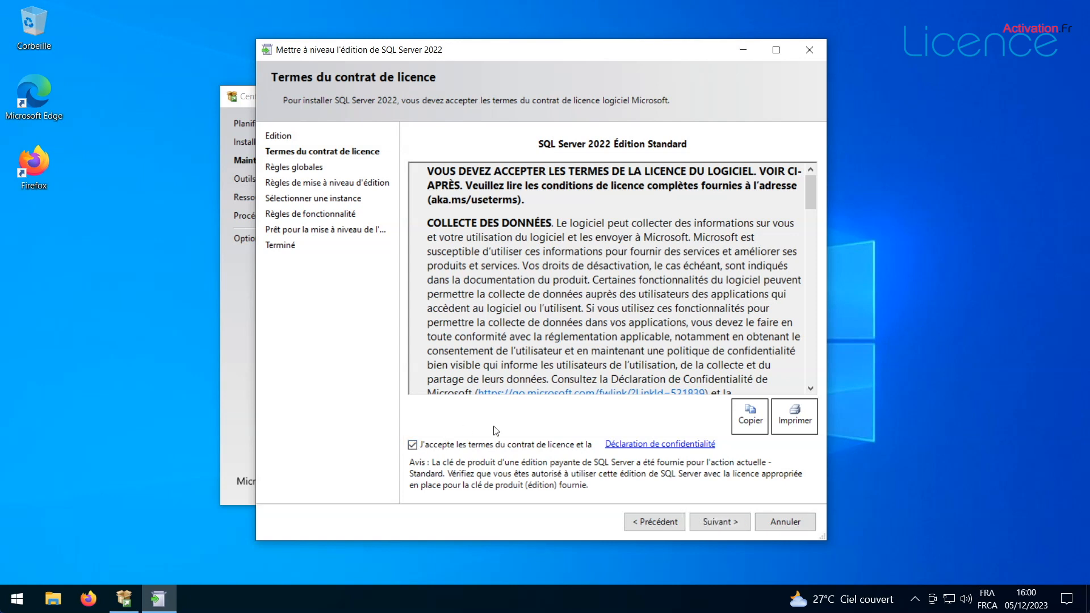
left_click(721, 522)
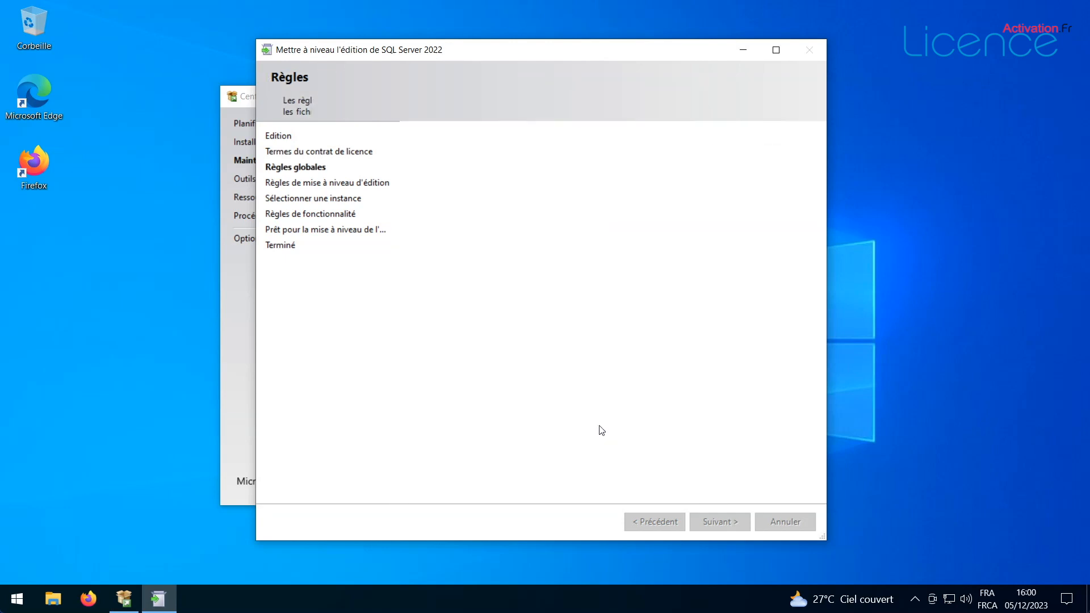
left_click(734, 520)
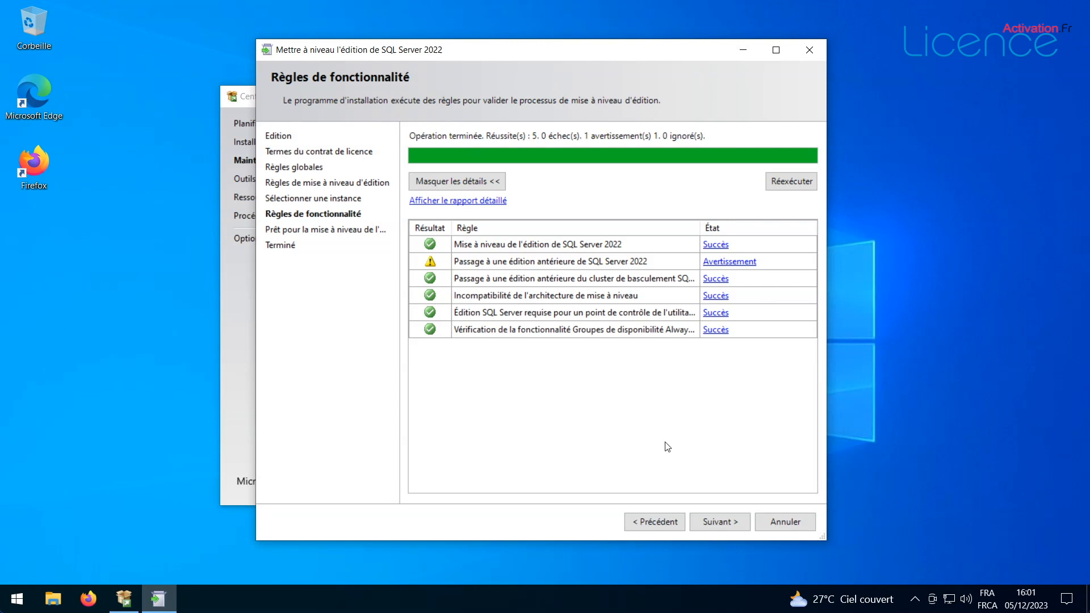
left_click(719, 517)
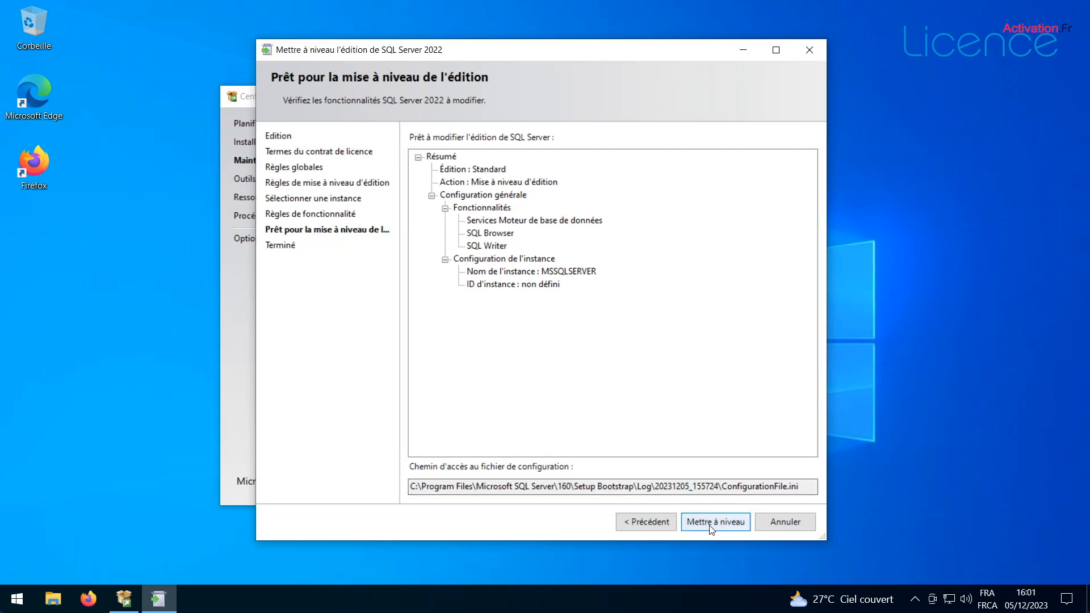
Step: Run the upgrade of the MSSQLSERVER instance to the Standard edition and close the wizard
left_click(712, 527)
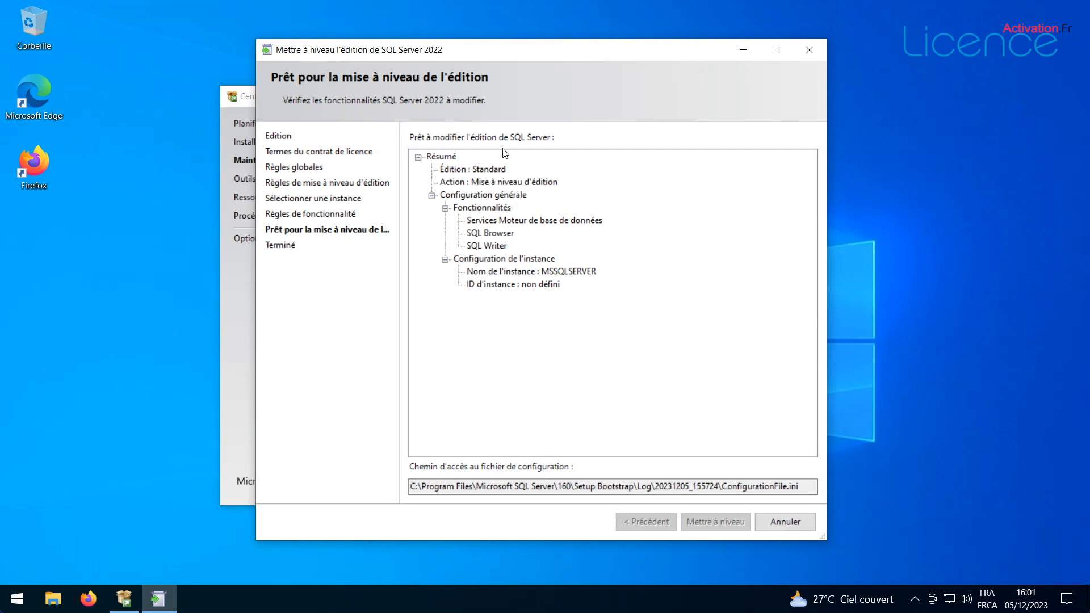
left_click(478, 169)
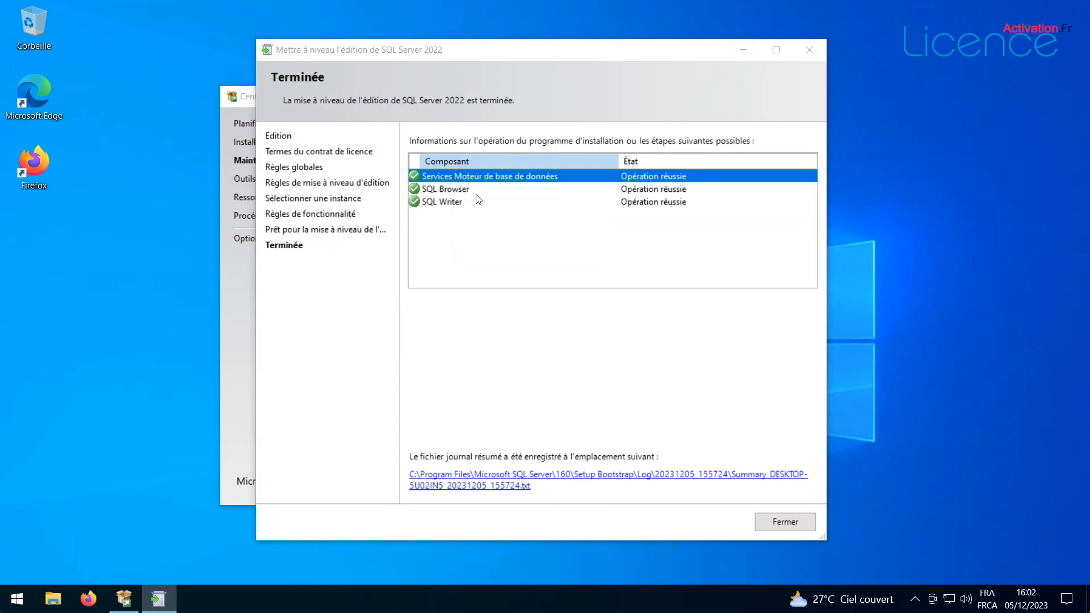
left_click(795, 521)
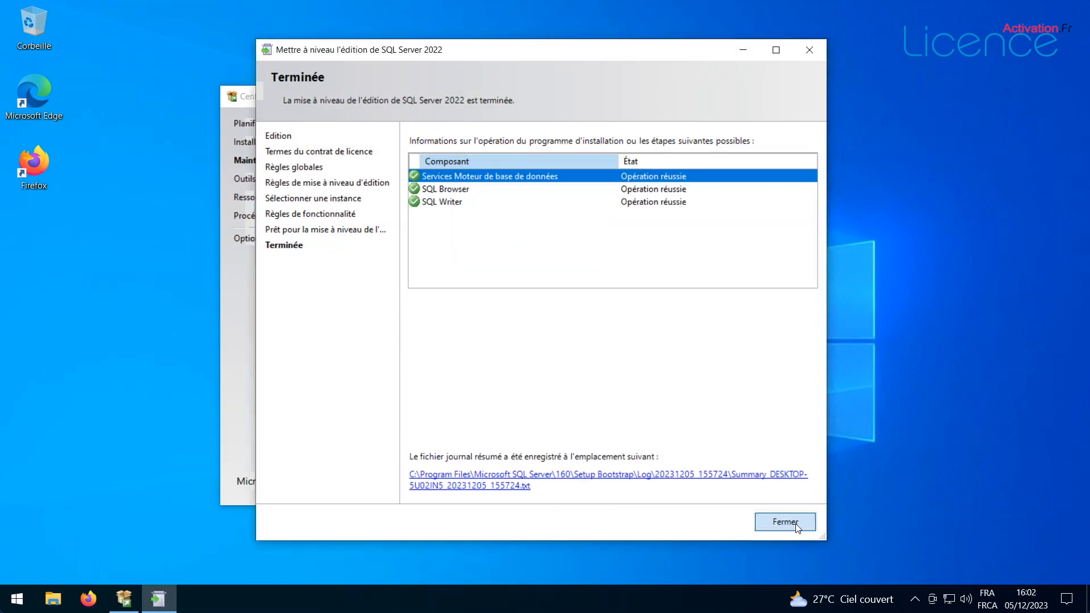